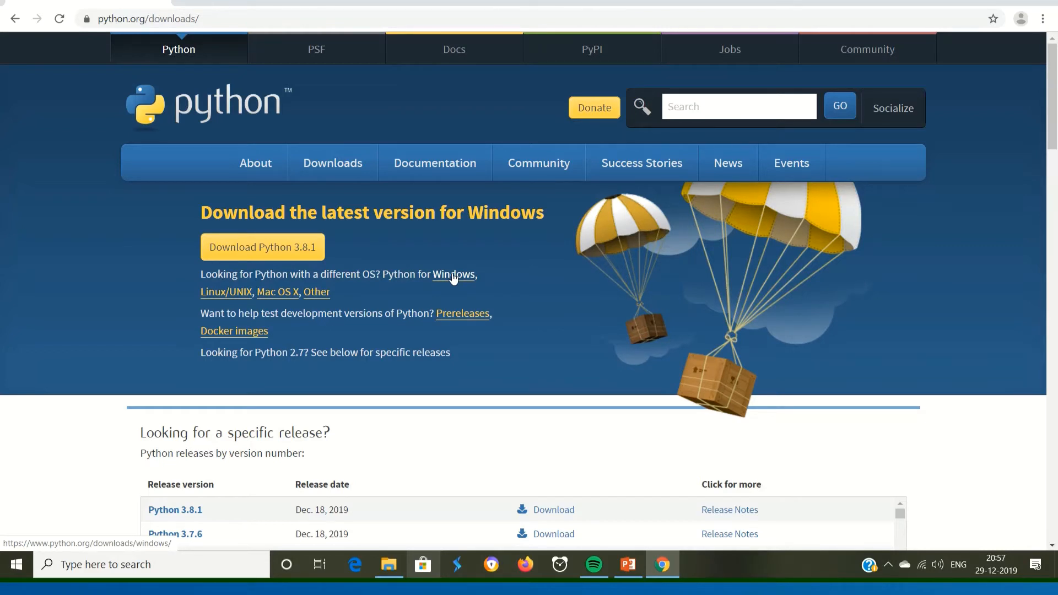
Download the Windows x86-64 executable installer for Python 3.8.1 from the Python Releases for Windows page
left_click(453, 275)
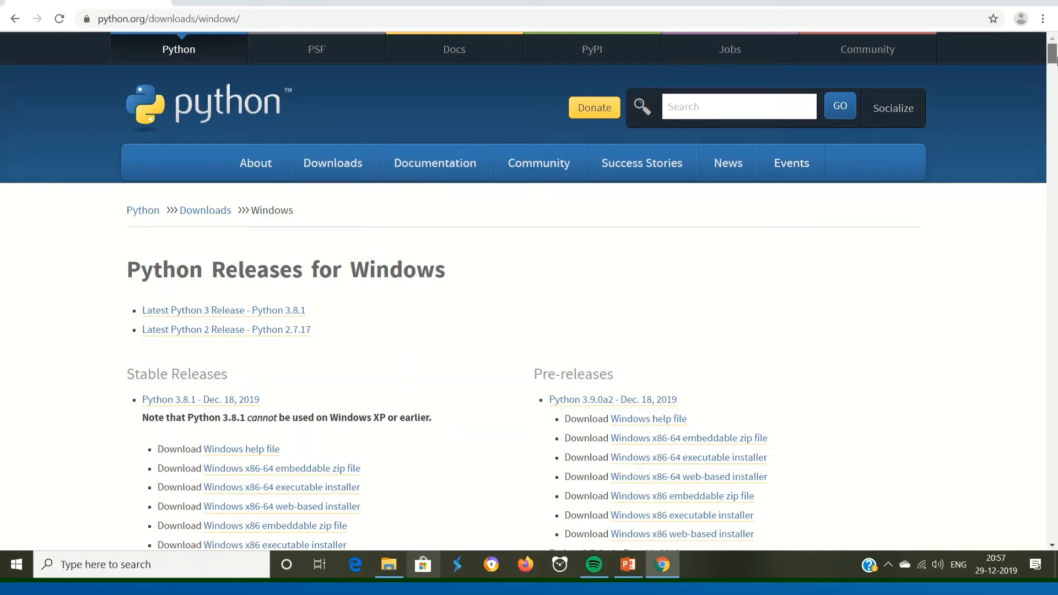
left_click_drag(1053, 59, 1053, 66)
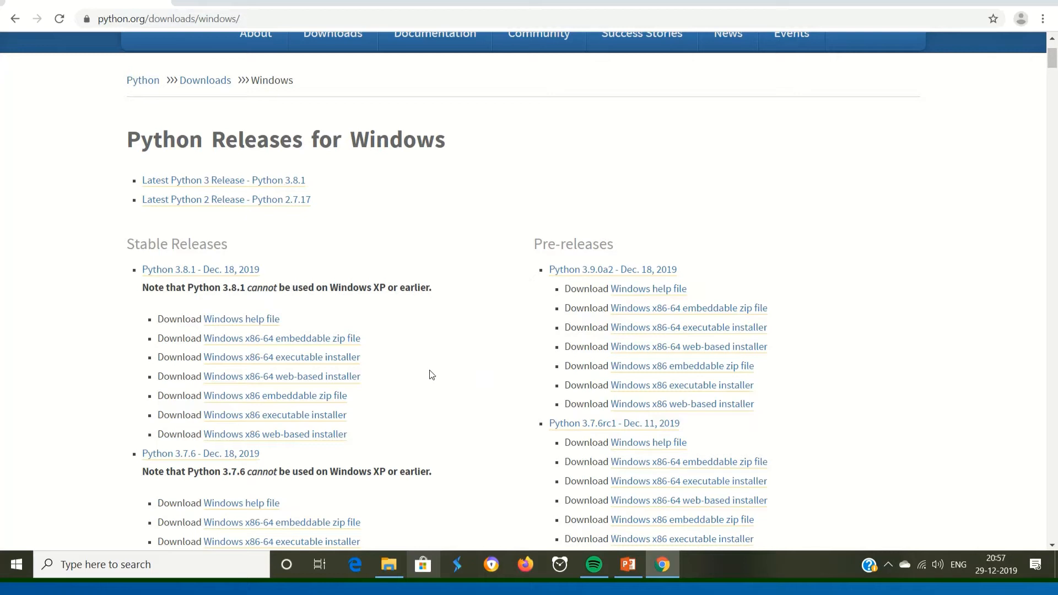
left_click(343, 365)
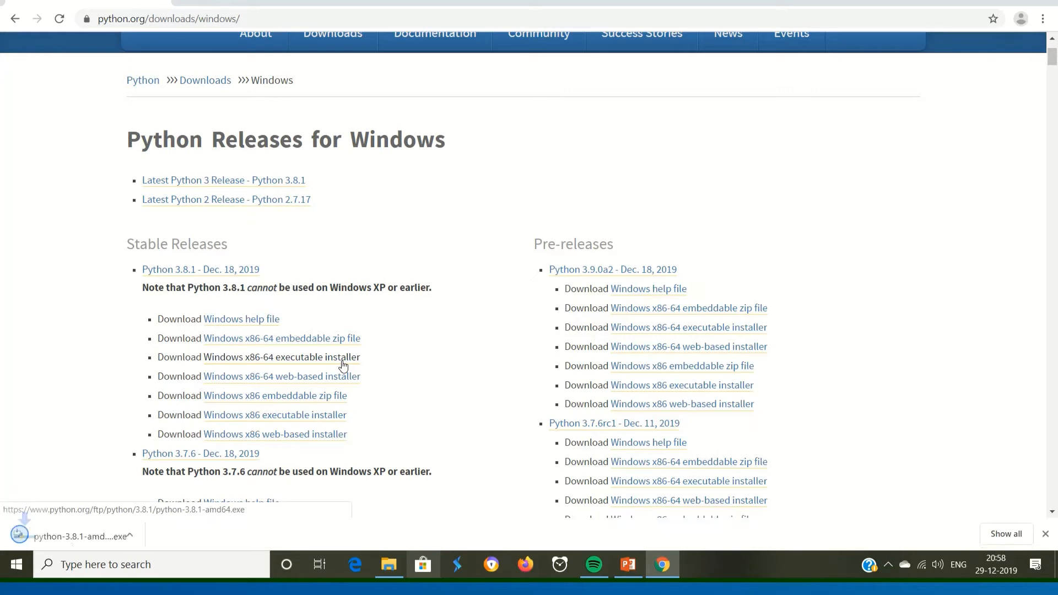
Run the downloaded installer, add Python 3.8 to PATH, install with the default settings, and close the setup
left_click(101, 541)
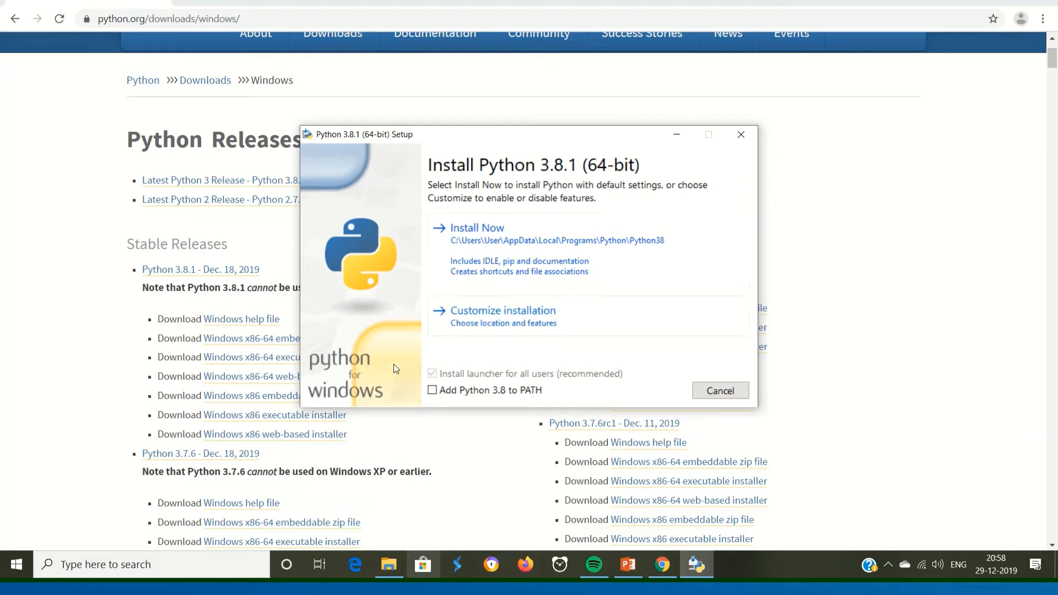
left_click(432, 391)
left_click(511, 242)
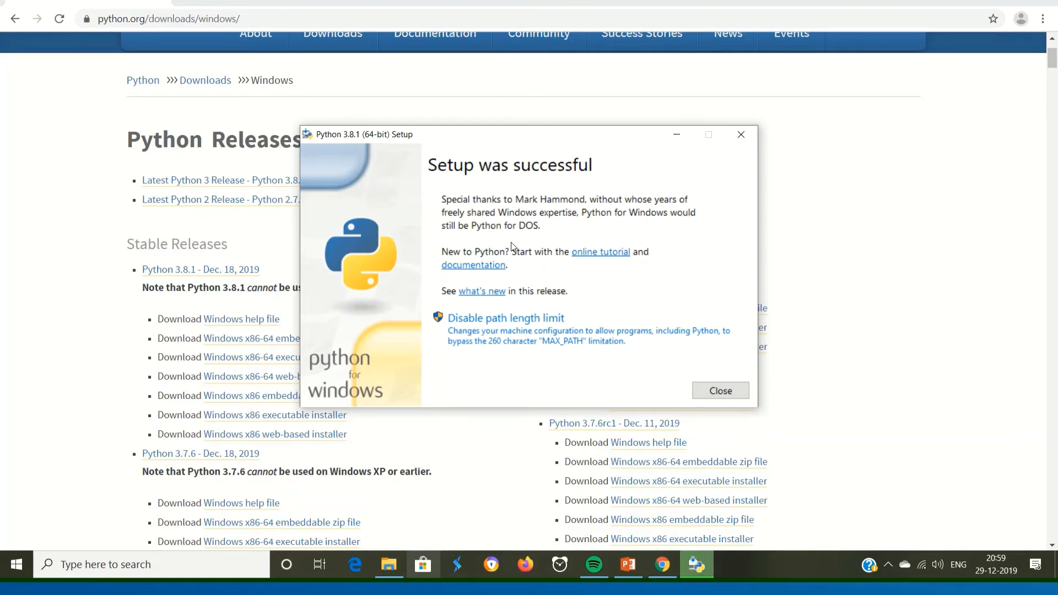
left_click(718, 391)
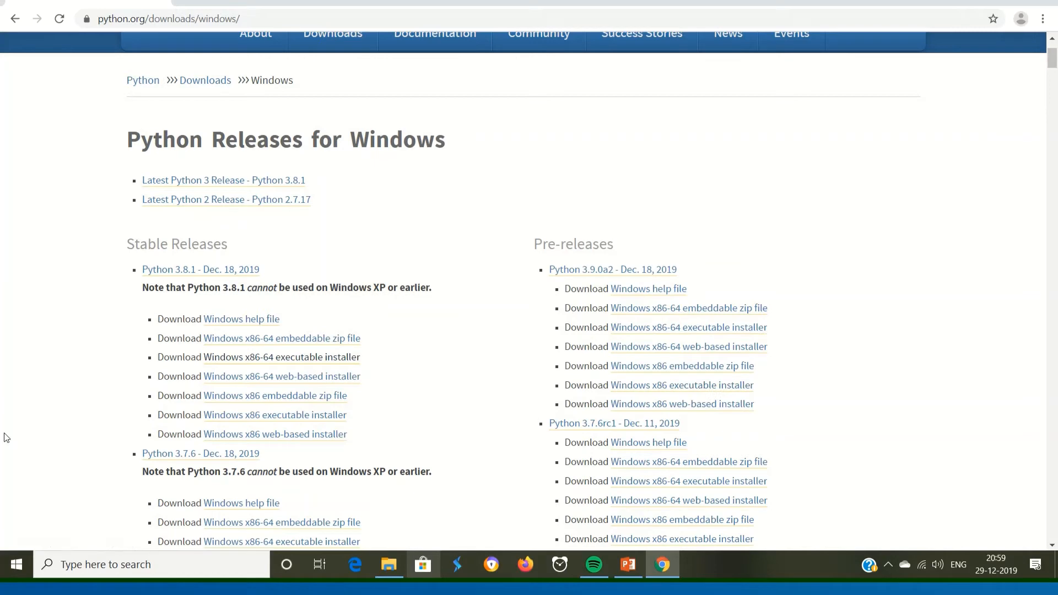
Find and open the Python 3.8 (64-bit) console and evaluate 78+90 in it
left_click(66, 564)
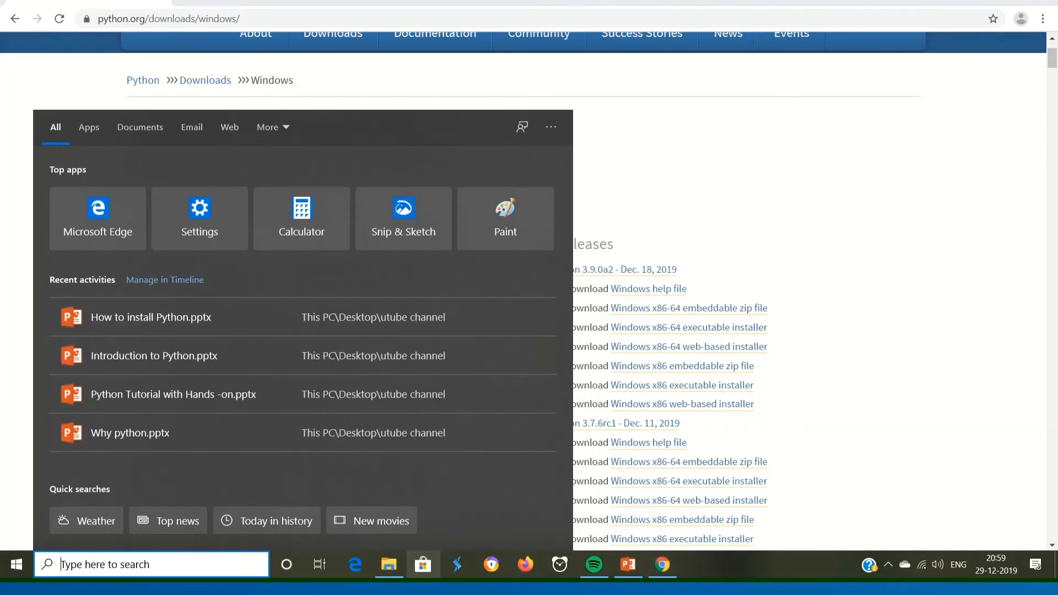
type("pyth")
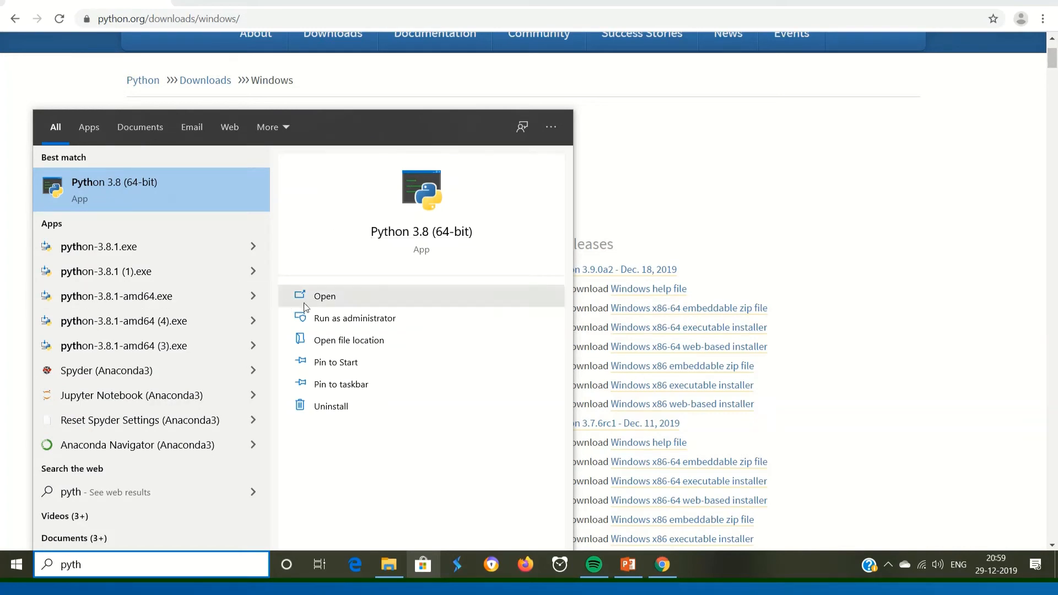
left_click(319, 302)
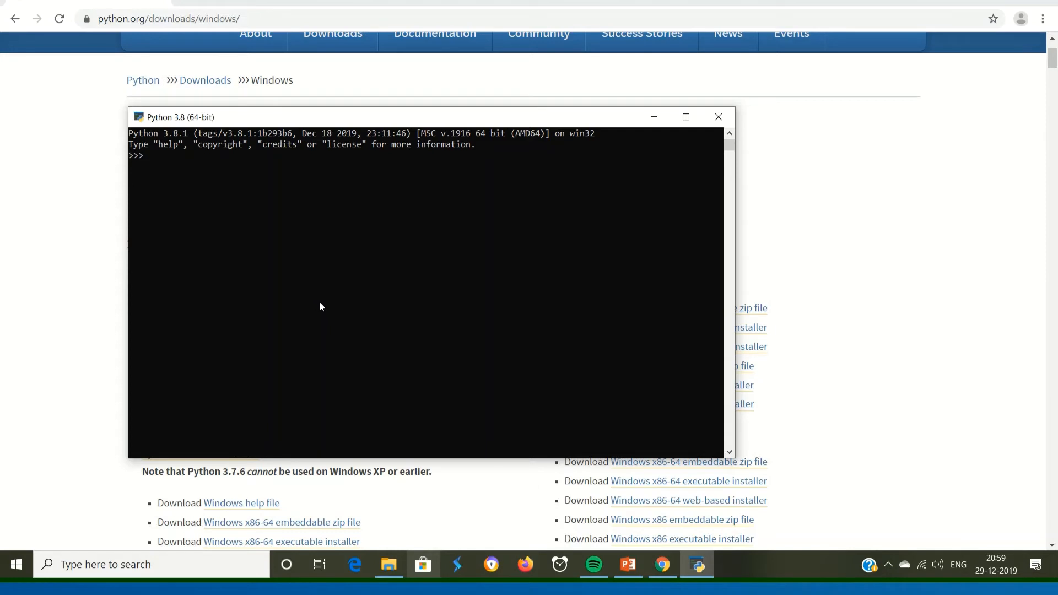
type("78+90")
key("Return")
Open IDLE (Python 3.8 64-bit), maximize its shell window, and evaluate 2+5 there
left_click(71, 573)
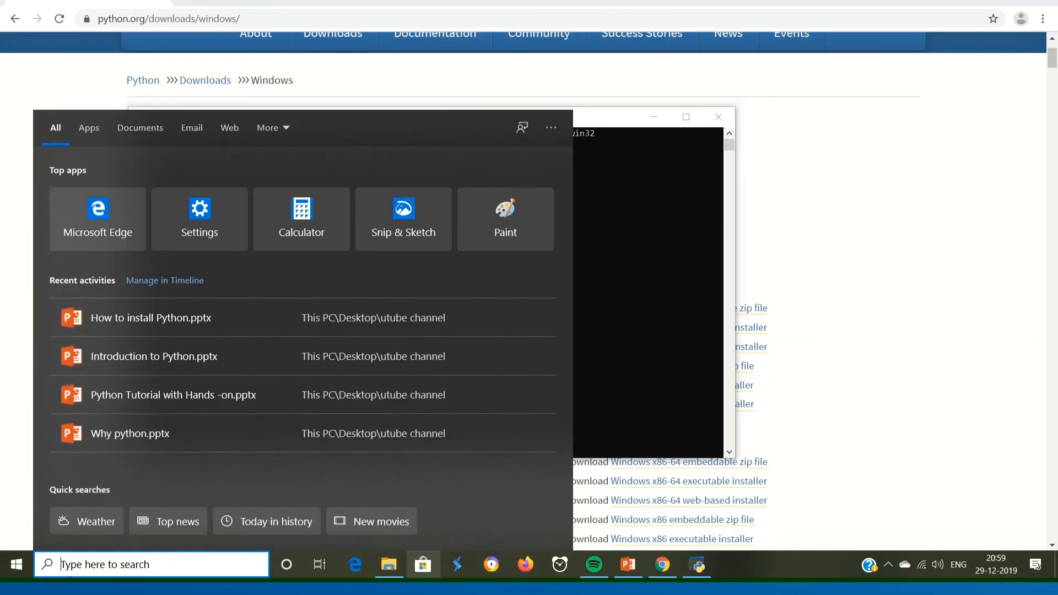
type("idle")
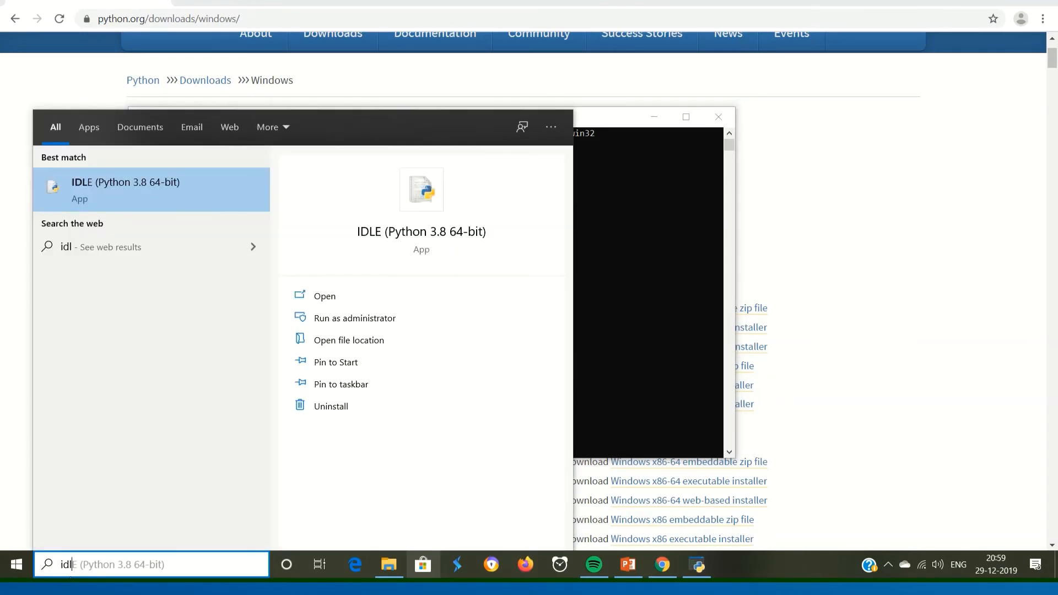
left_click(329, 297)
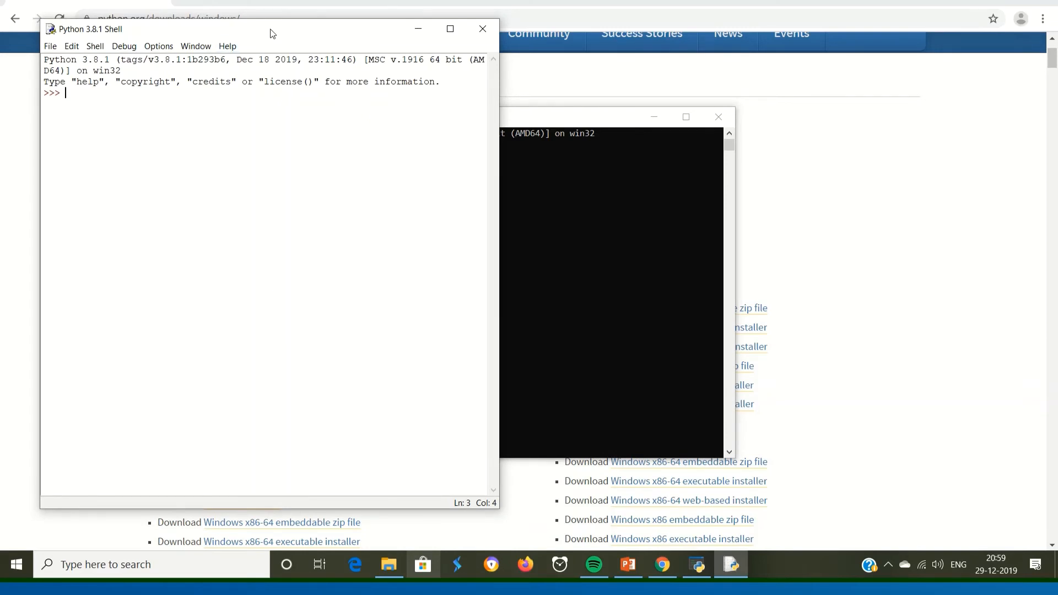
left_click_drag(273, 34, 348, 53)
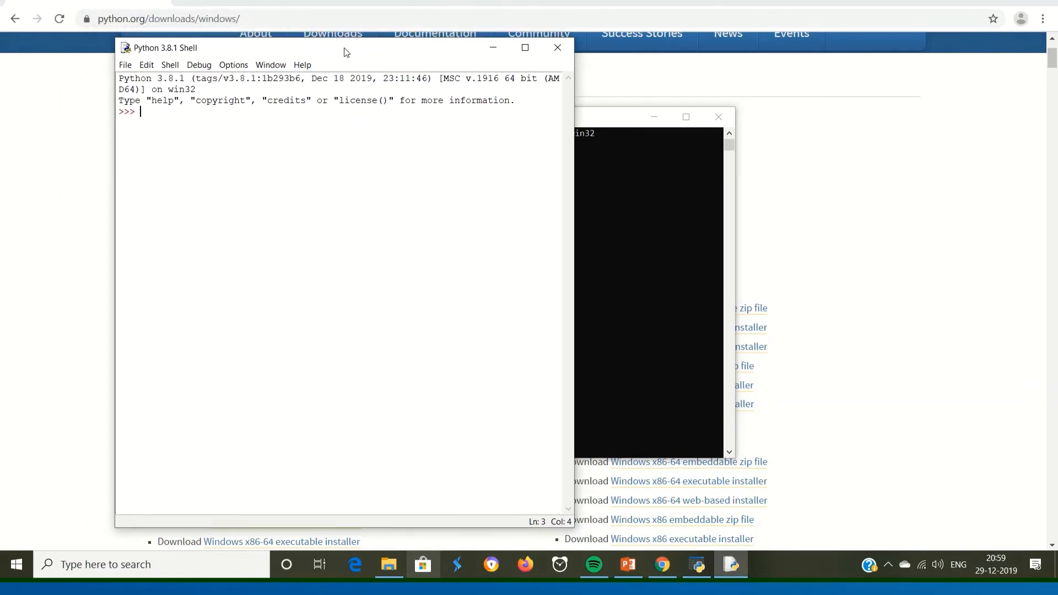
left_click(526, 46)
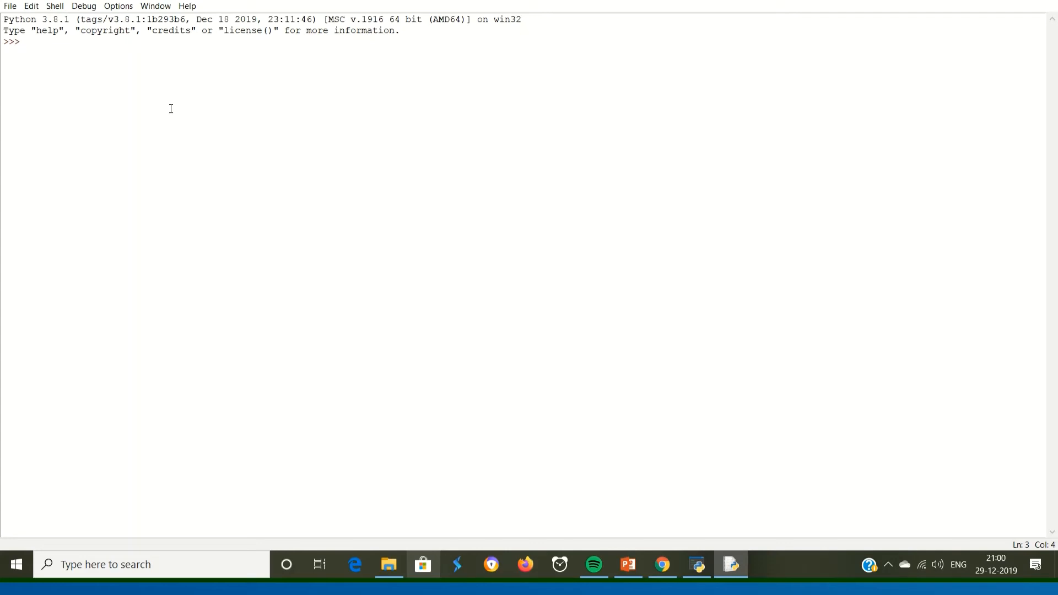
type("2+5")
key("Return")
Create a new file from the IDLE shell and write the code print('Hi') in it
left_click(10, 6)
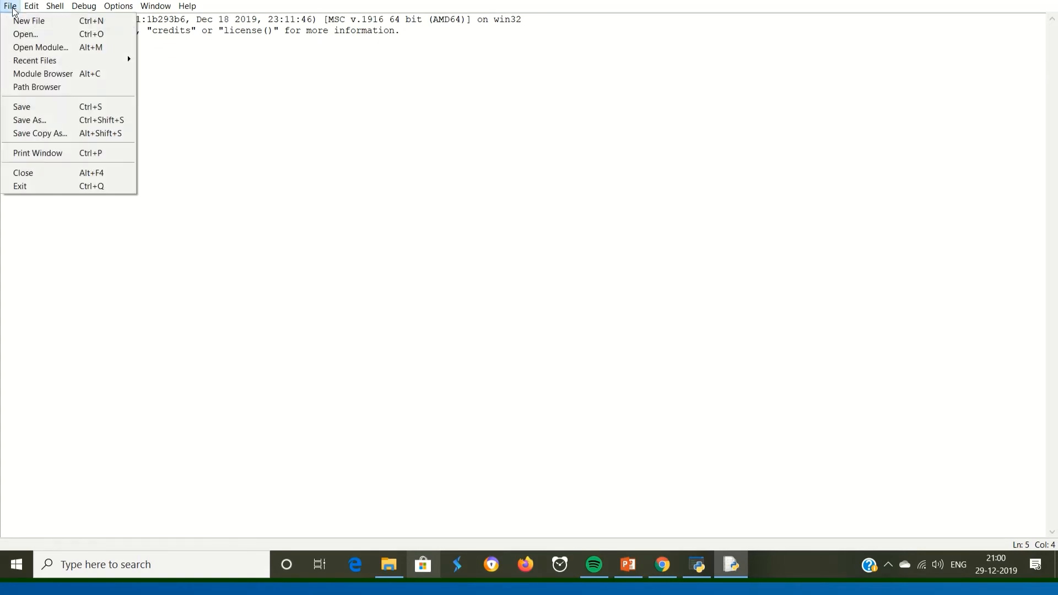
mouse_move(31, 6)
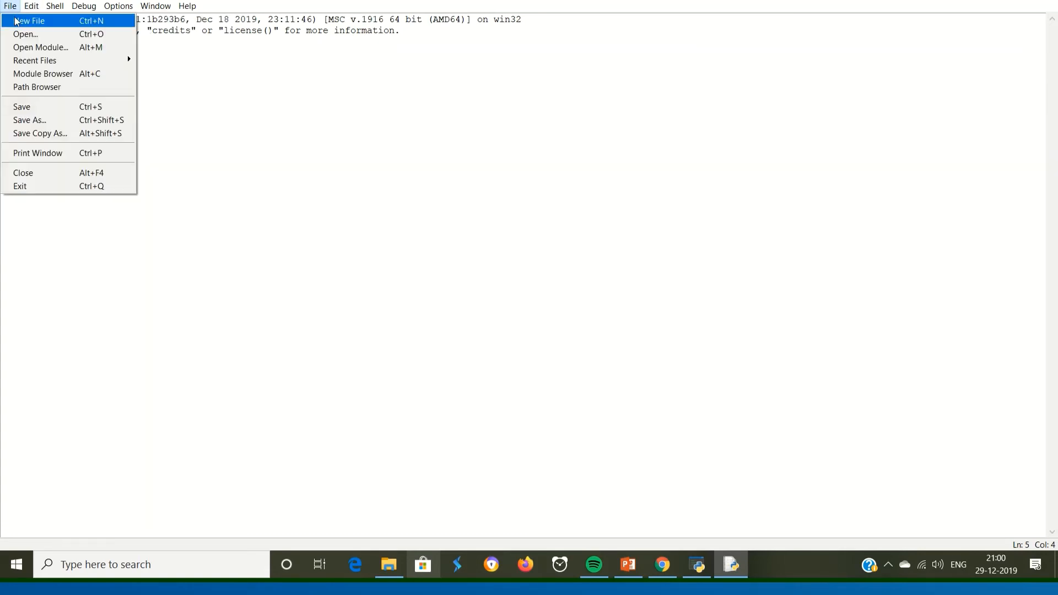
left_click(16, 21)
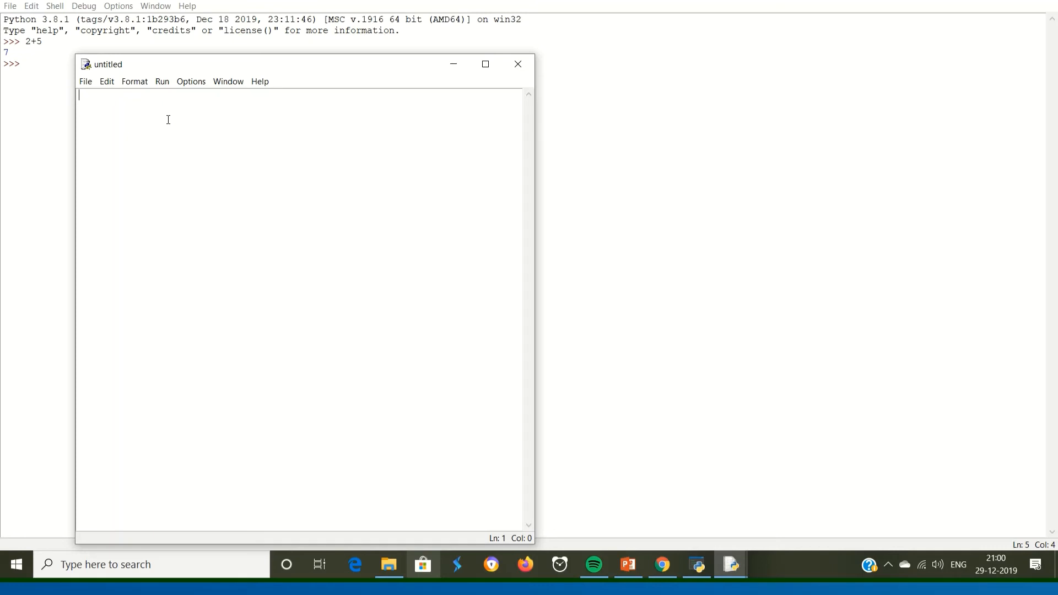
type("pri")
type("()")
key("Left")
type("'Hi'")
key("Left")
type("Hi")
Save the script as a Python file named hi in a new folder named hi inside the Python38 folder
left_click(85, 81)
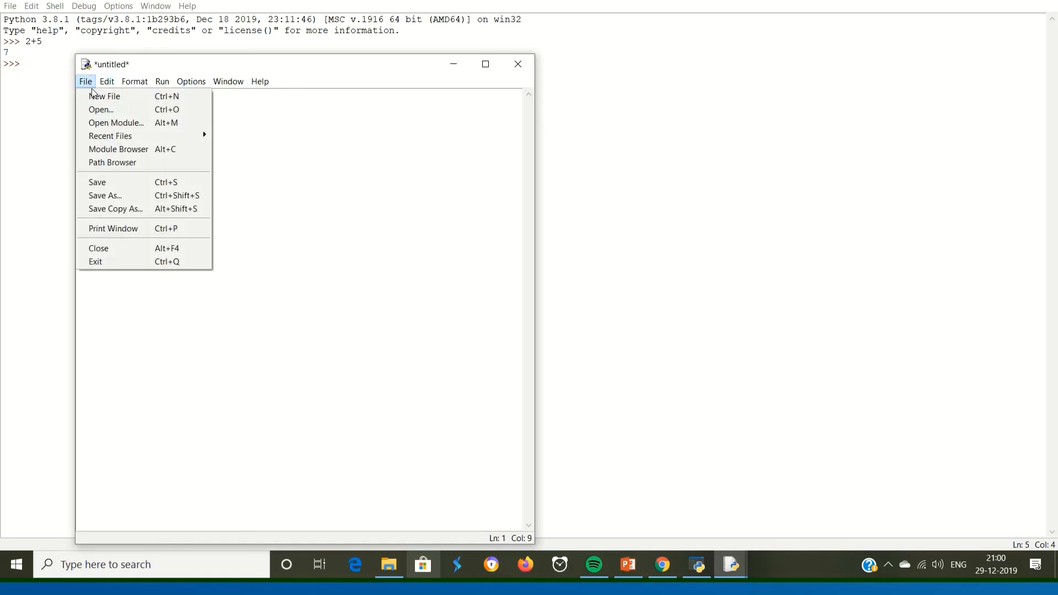
left_click(119, 196)
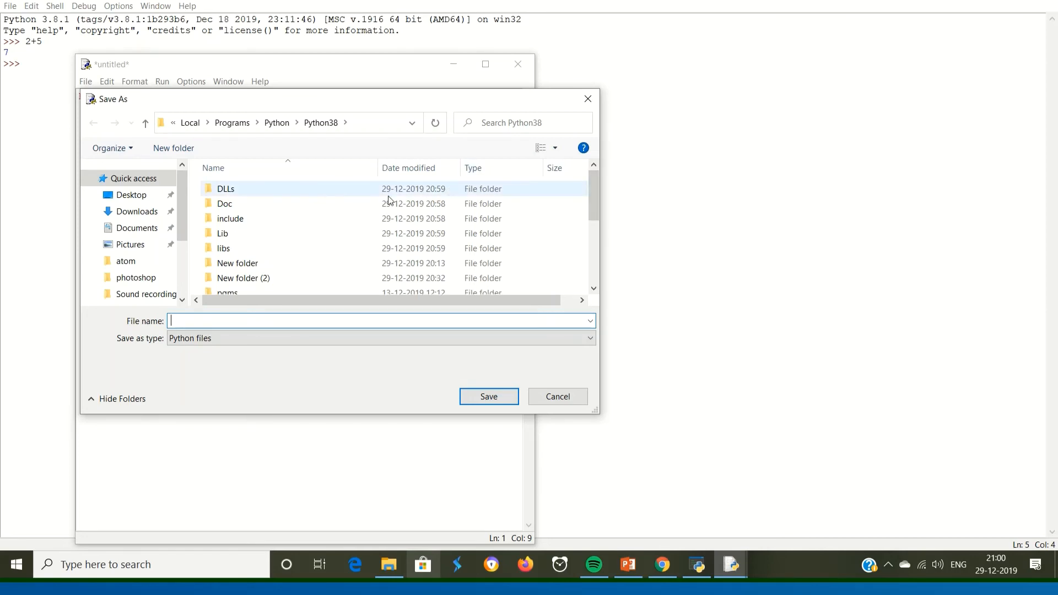
left_click(174, 147)
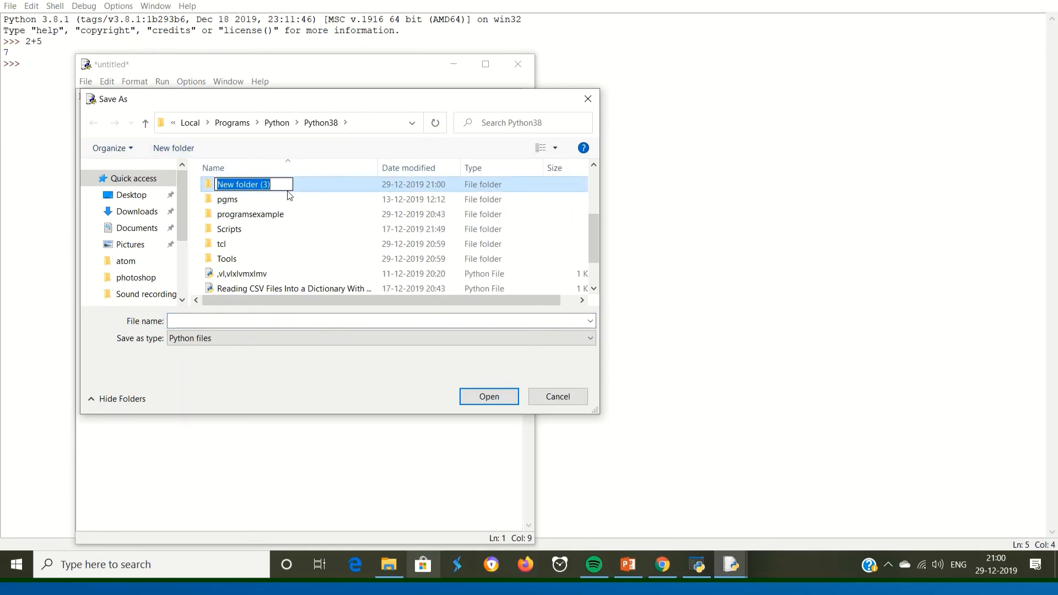
type("hi")
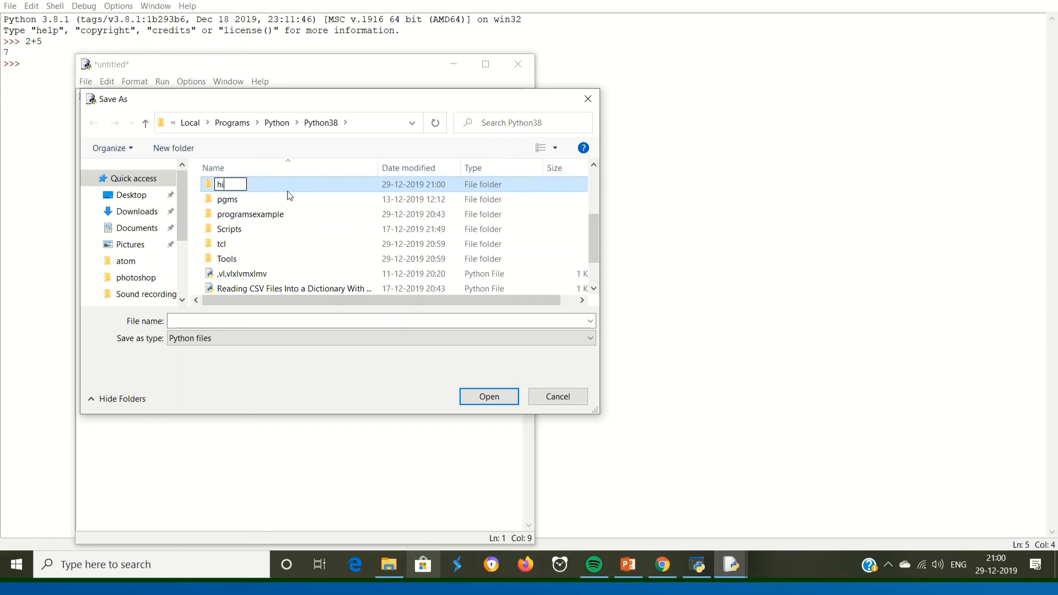
left_click(466, 397)
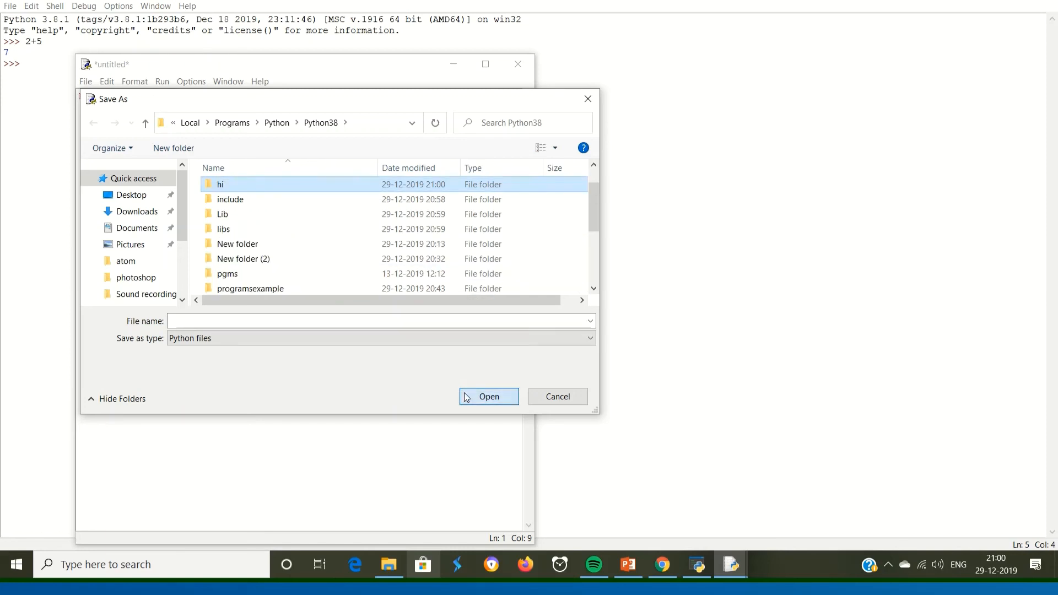
double_click(220, 182)
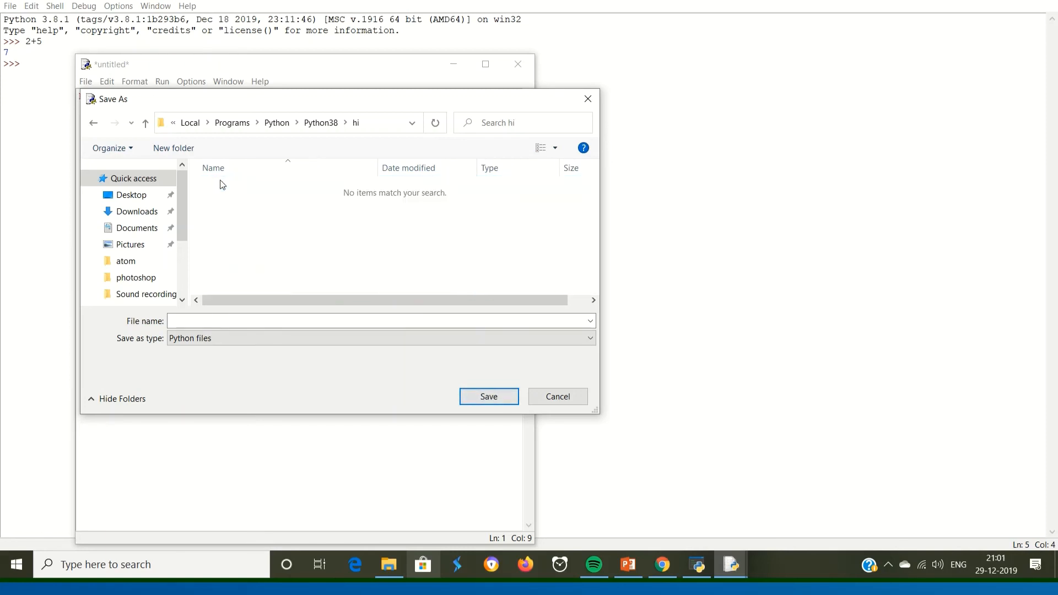
left_click(185, 319)
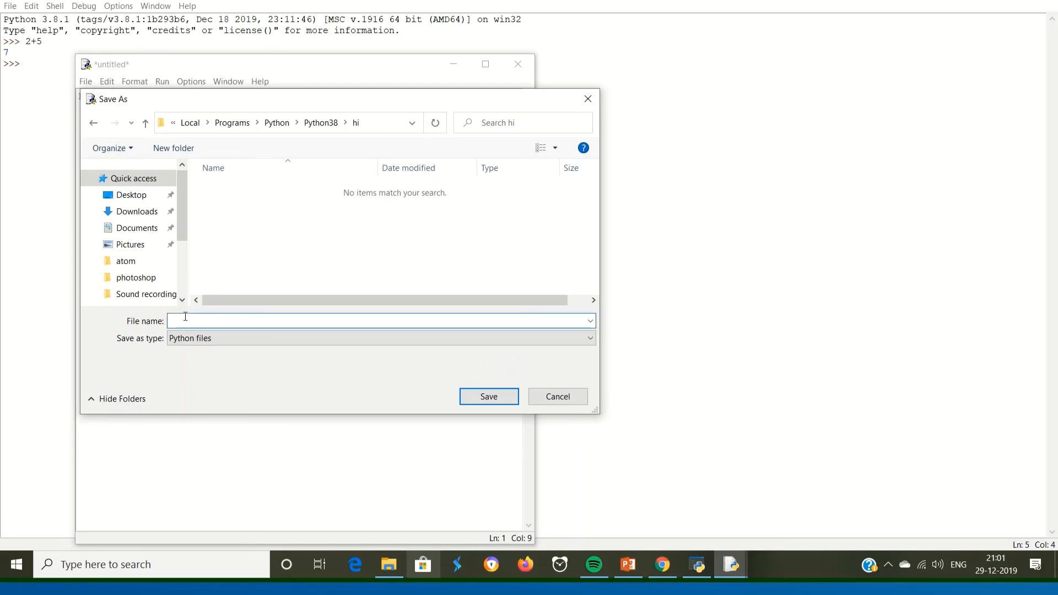
type("hi")
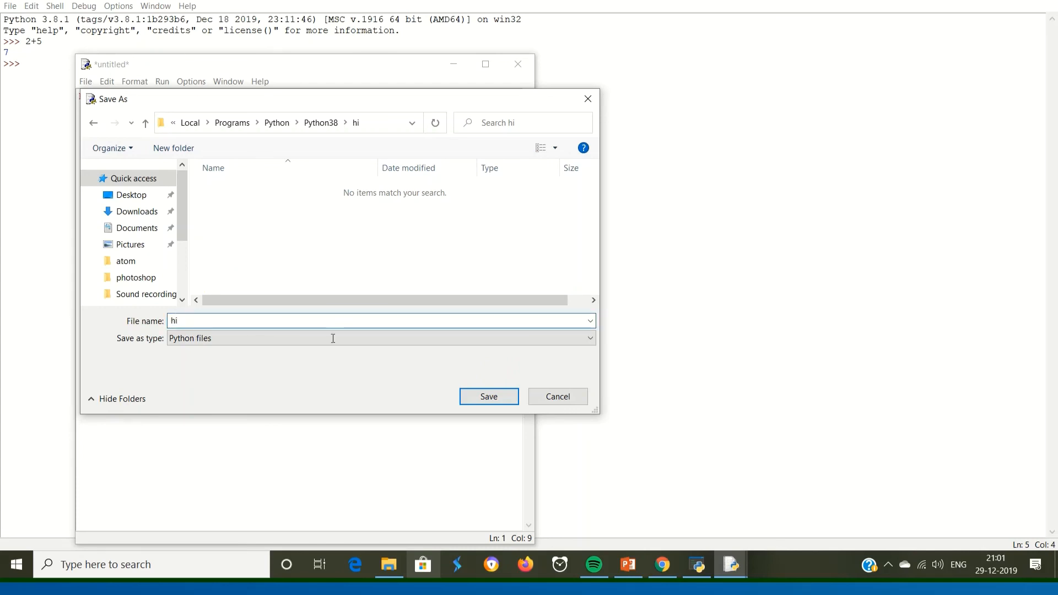
left_click(488, 397)
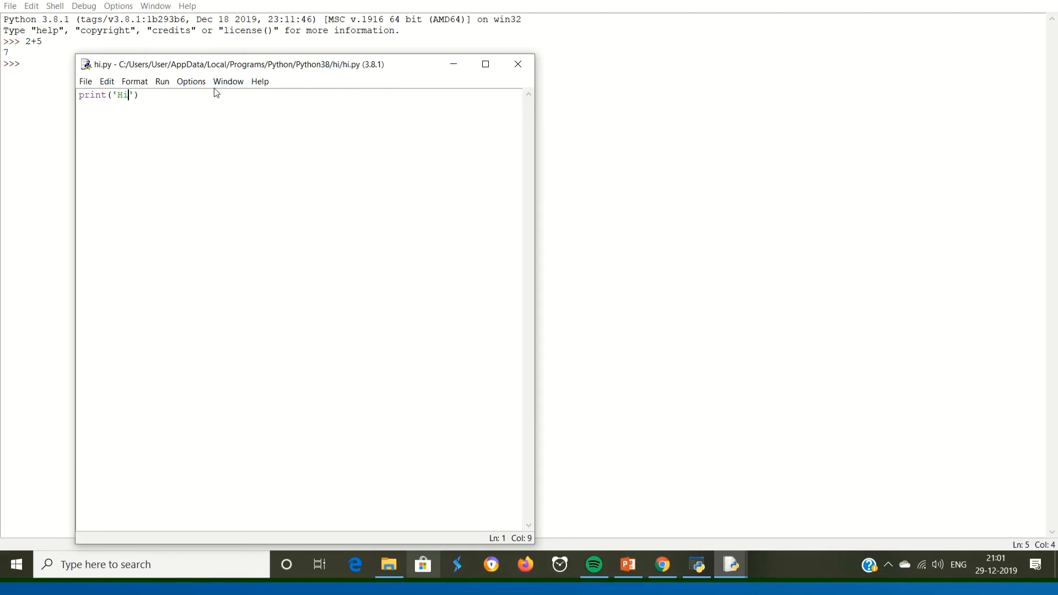
Run the hi.py module so its output goes to the Python shell
left_click(164, 83)
mouse_move(160, 82)
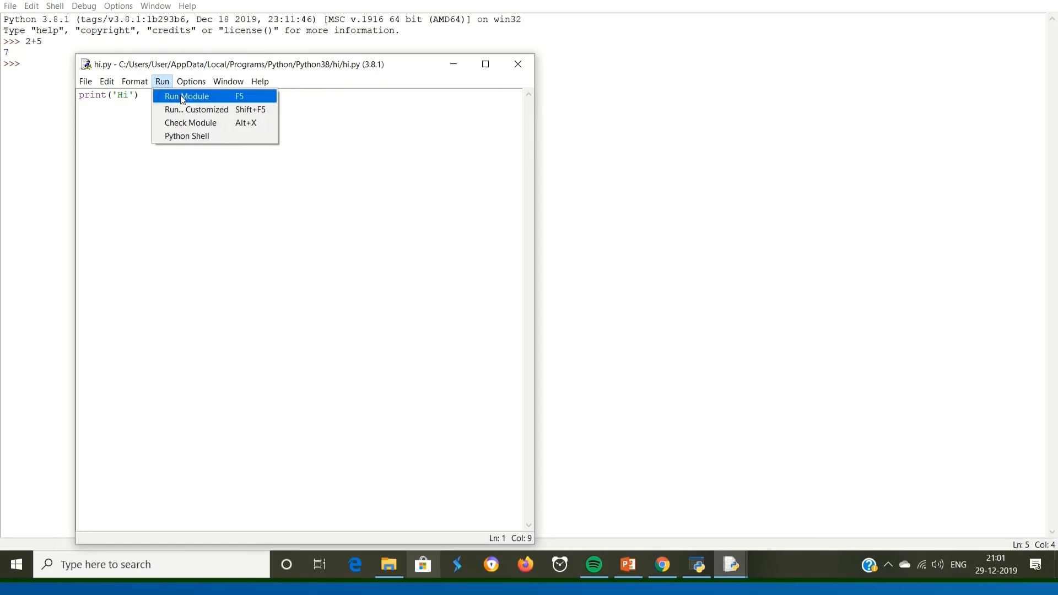
left_click(223, 96)
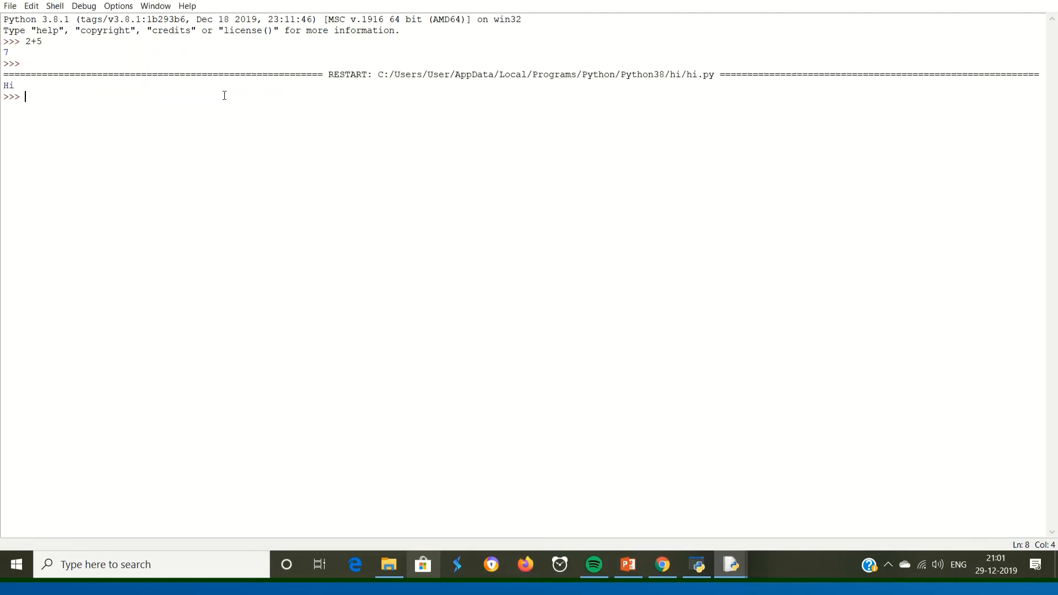